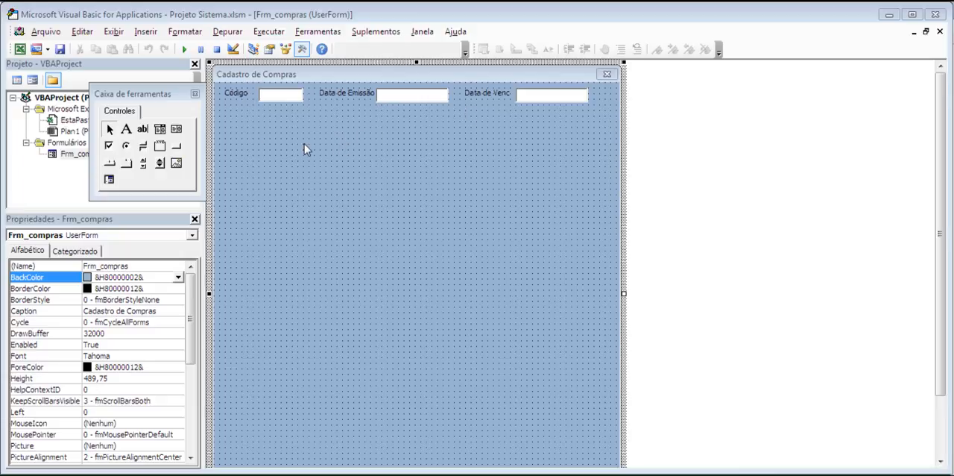
{"action": "left_click", "coordinate": [127, 132]}
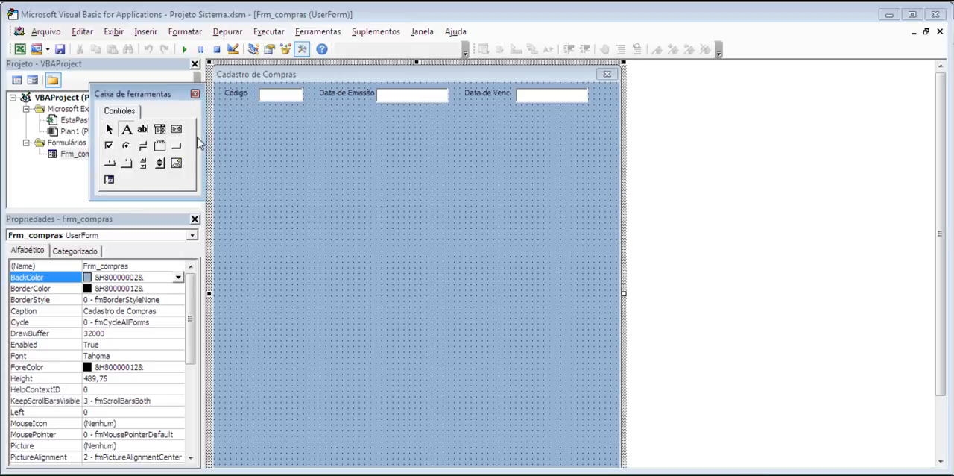
{"action": "left_click", "coordinate": [234, 138]}
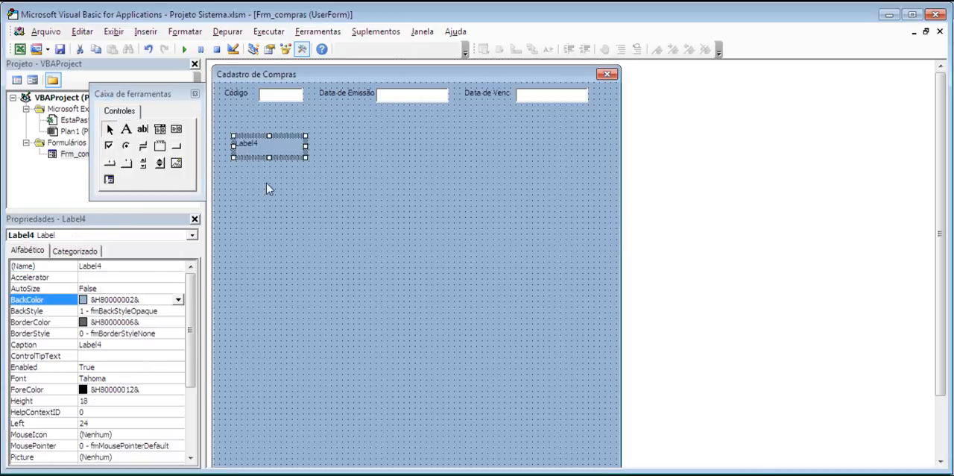
{"action": "left_click_drag", "start_coordinate": [257, 143], "coordinate": [244, 110]}
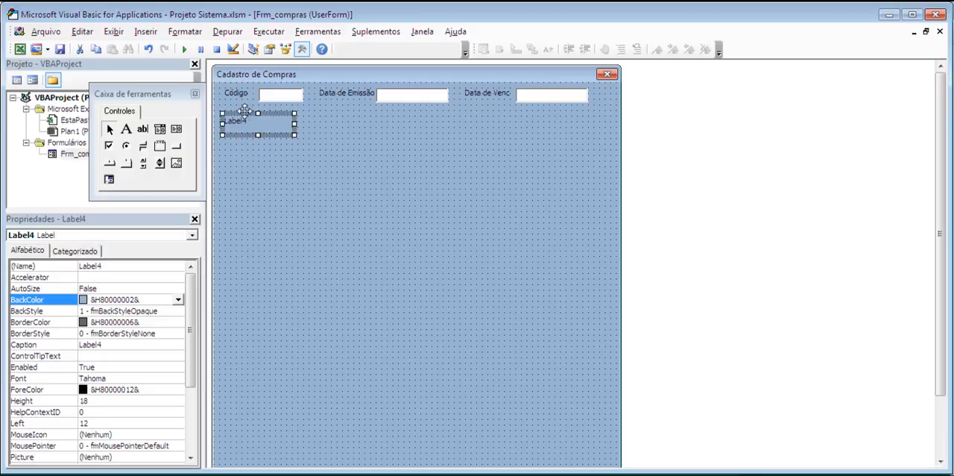
{"action": "key", "text": "Delete"}
Try the single border style on the Código text box, restoring fmBorderStyleNone
{"action": "left_click", "coordinate": [260, 100]}
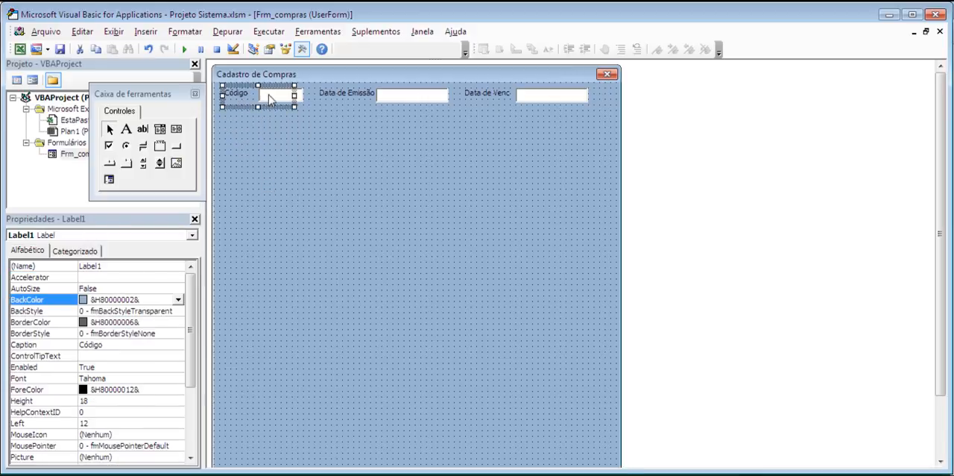
{"action": "left_click", "coordinate": [300, 96]}
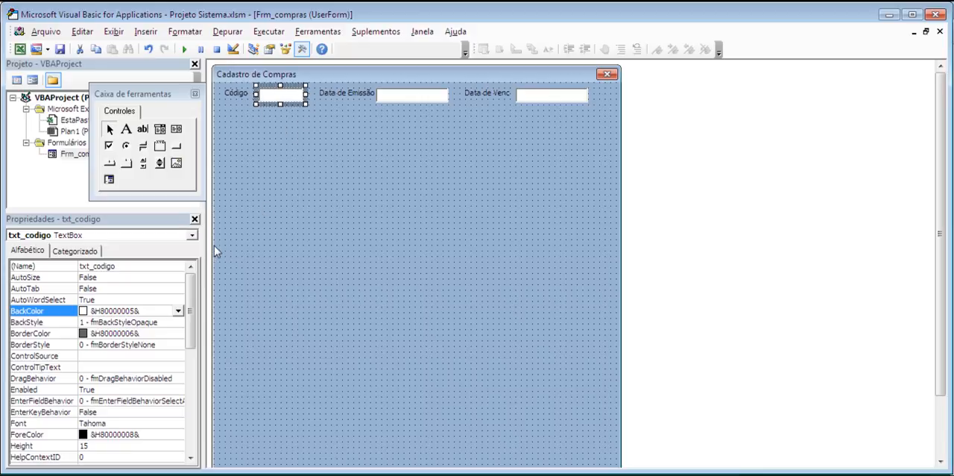
{"action": "left_click", "coordinate": [107, 348]}
{"action": "left_click", "coordinate": [179, 345]}
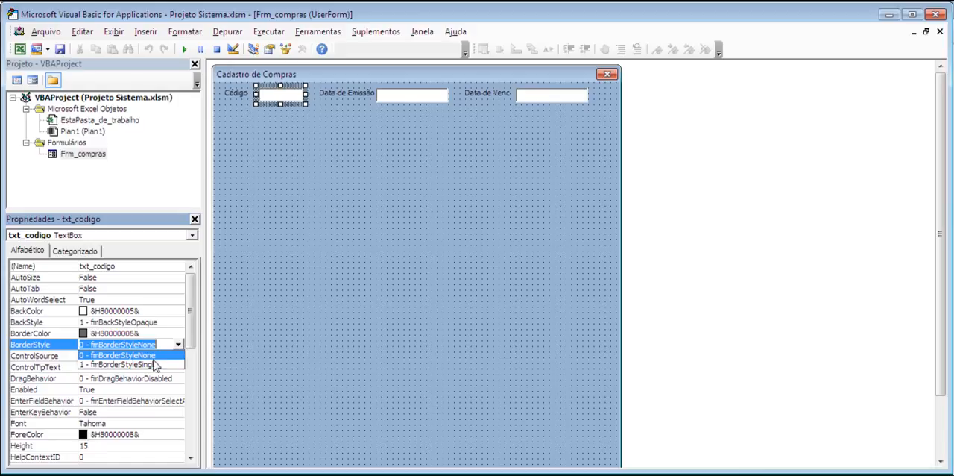
{"action": "left_click", "coordinate": [154, 368]}
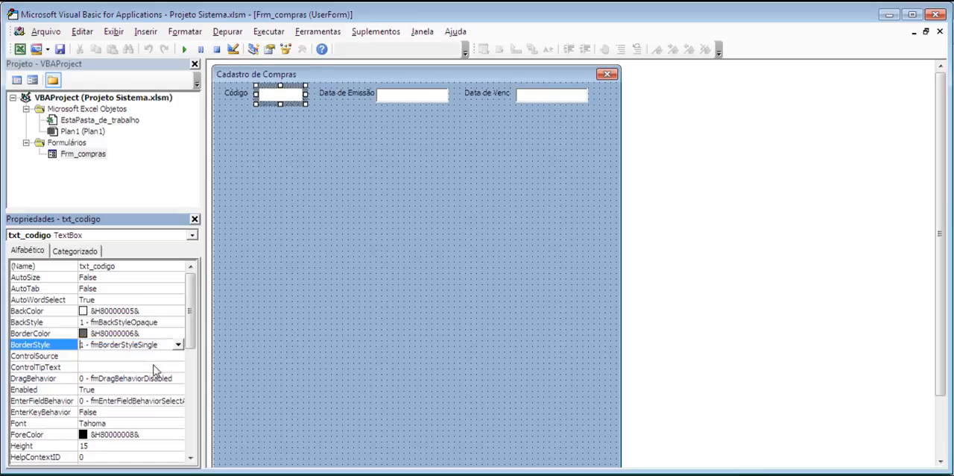
{"action": "left_click", "coordinate": [179, 345]}
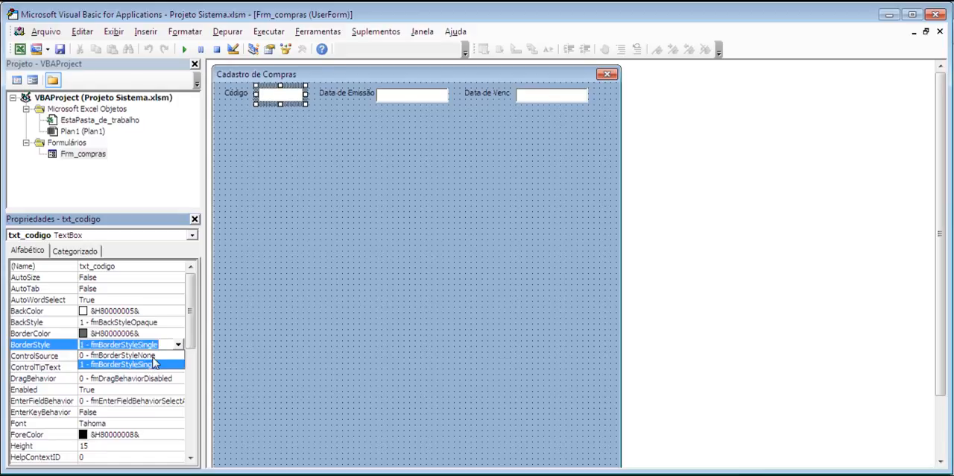
{"action": "left_click", "coordinate": [142, 355]}
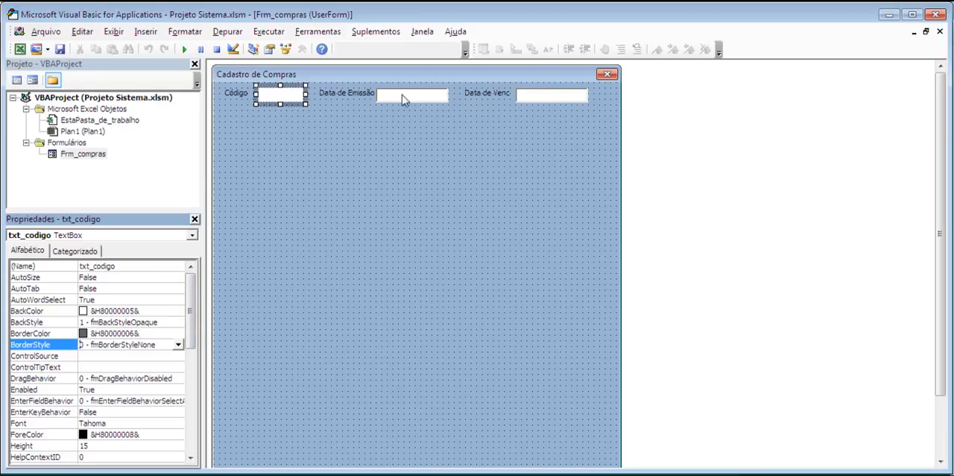
Duplicate the Código label and place the copy directly beneath the original, left-aligned with it
{"action": "left_click", "coordinate": [237, 95]}
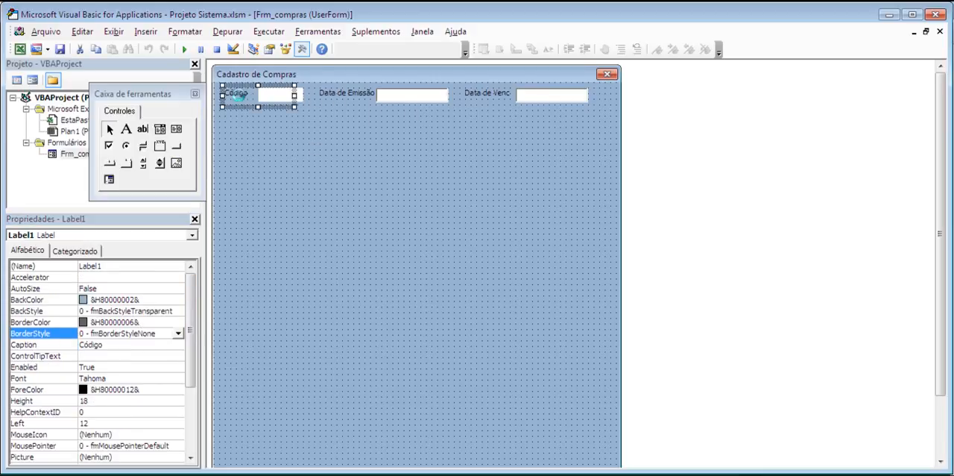
{"action": "key", "text": "ctrl+c"}
{"action": "key", "text": "ctrl+v"}
{"action": "left_click_drag", "start_coordinate": [392, 290], "coordinate": [245, 111]}
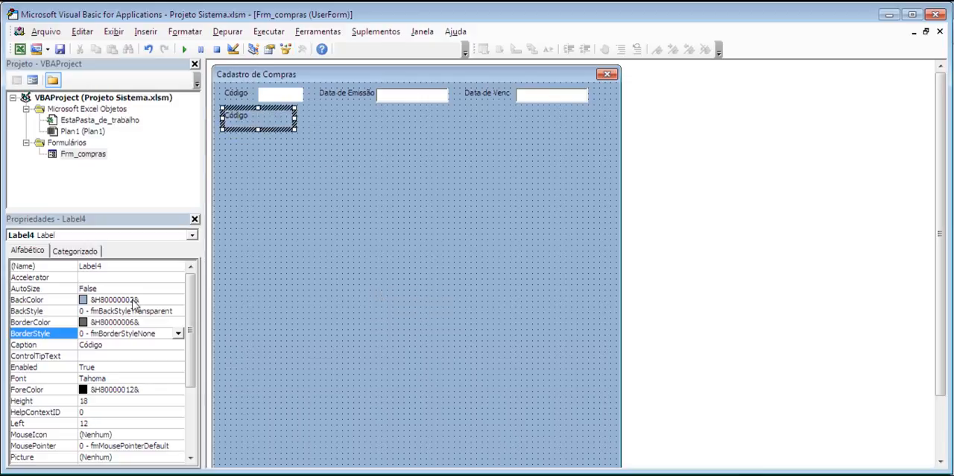
Set the copied label's caption to Tipo and narrow the label to fit its text
{"action": "left_click", "coordinate": [119, 347]}
{"action": "double_click", "coordinate": [118, 347]}
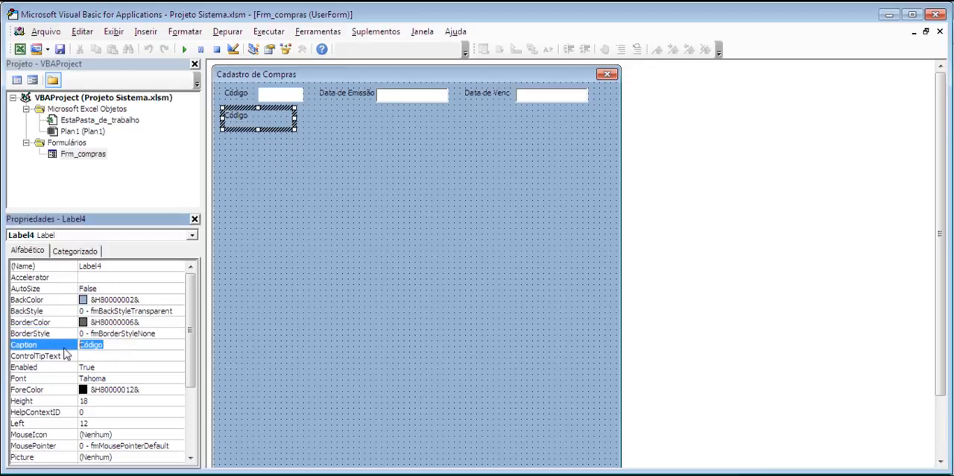
{"action": "type", "text": "R"}
{"action": "key", "text": "BackSpace"}
{"action": "type", "text": "Tipo"}
{"action": "key", "text": "Return"}
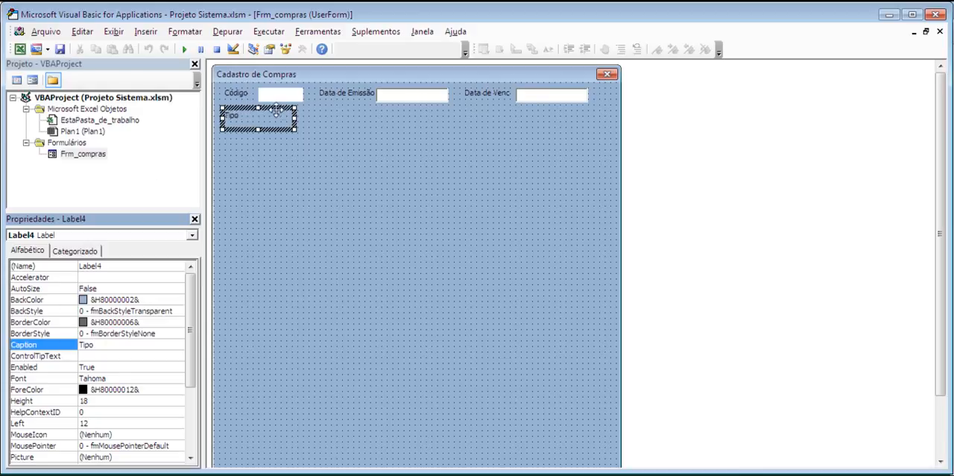
{"action": "left_click_drag", "start_coordinate": [296, 120], "coordinate": [245, 120]}
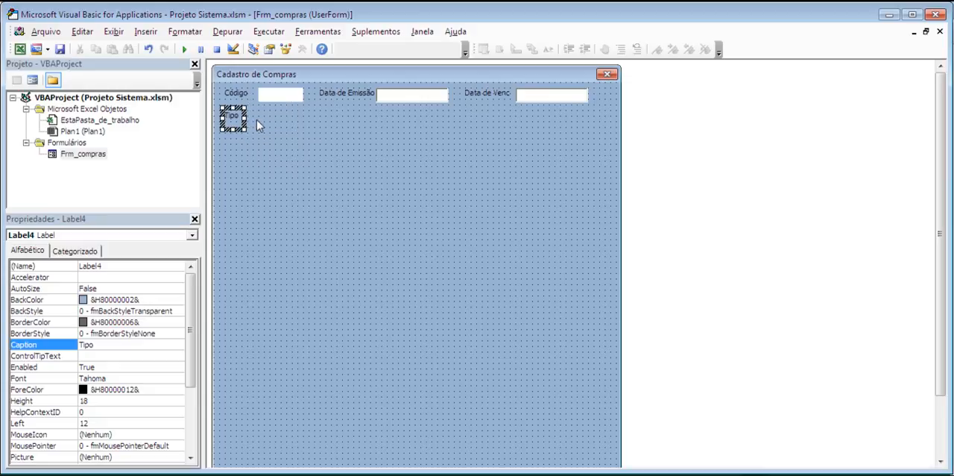
Duplicate the Código text box and place the copy beside the Tipo label, aligned under the original box
{"action": "left_click", "coordinate": [276, 97]}
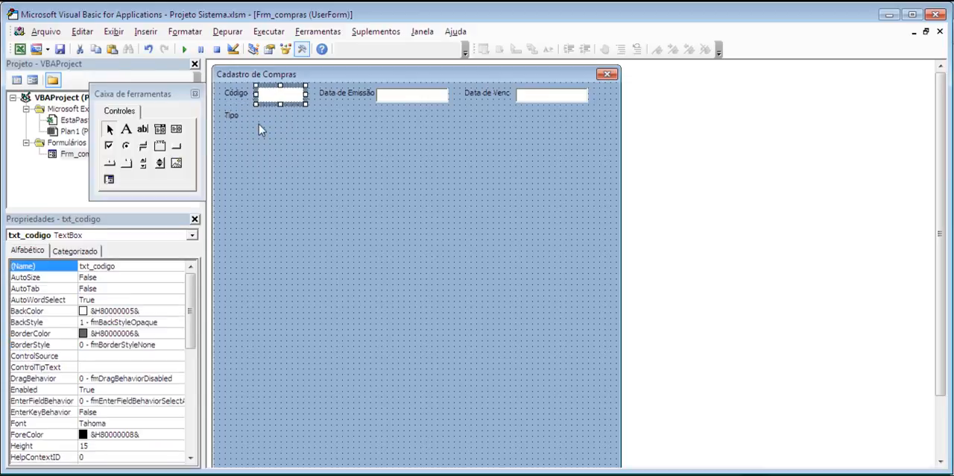
{"action": "key", "text": "ctrl+v"}
{"action": "left_click_drag", "start_coordinate": [422, 292], "coordinate": [282, 117]}
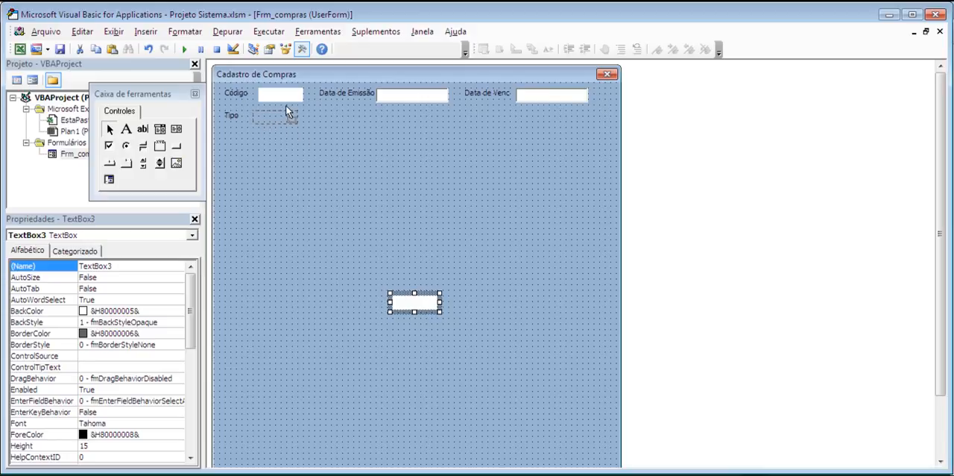
{"action": "left_click_drag", "start_coordinate": [289, 108], "coordinate": [288, 108]}
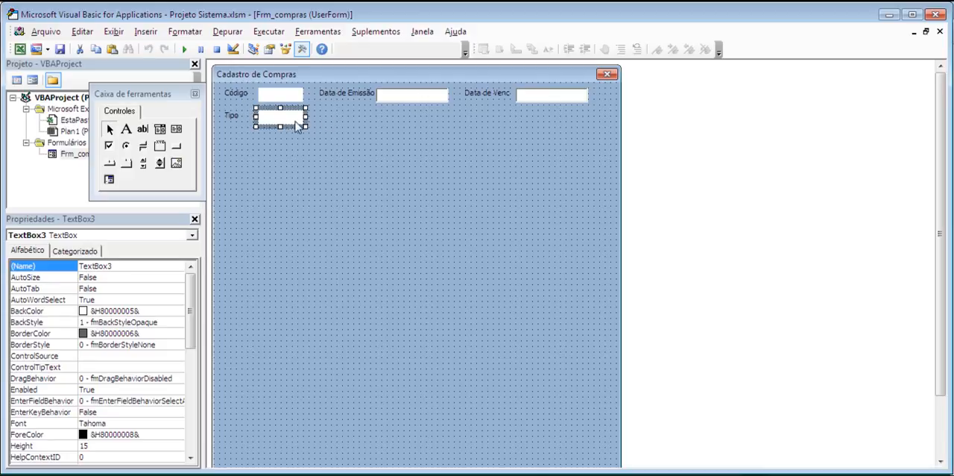
Add another copy of the text box to the Tipo row and widen it to end beneath the Data de Venc box
{"action": "key", "text": "ctrl+v"}
{"action": "left_click_drag", "start_coordinate": [402, 292], "coordinate": [591, 123]}
{"action": "left_click", "coordinate": [283, 117]}
{"action": "left_click", "coordinate": [349, 117]}
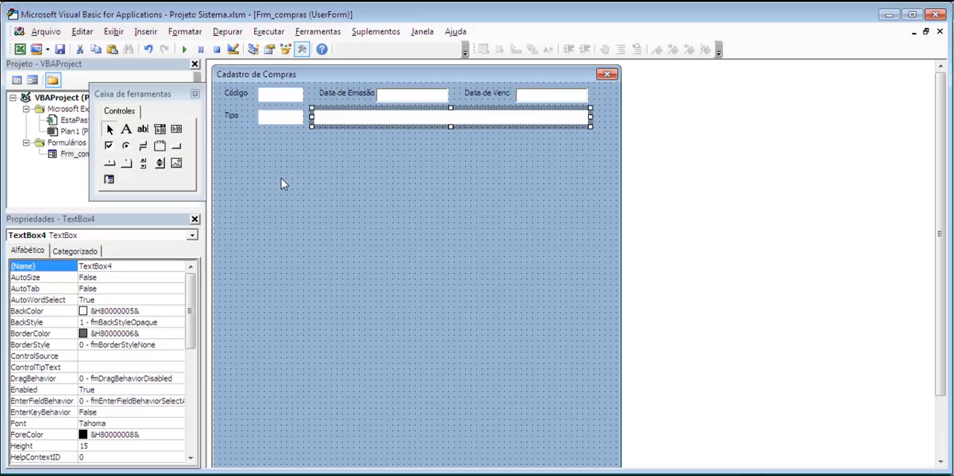
{"action": "left_click", "coordinate": [238, 112]}
{"action": "left_click", "coordinate": [281, 119]}
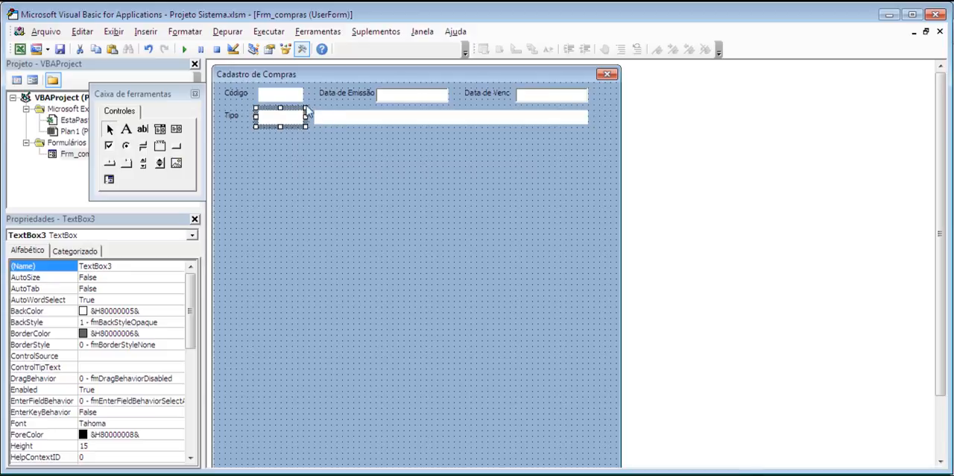
{"action": "left_click", "coordinate": [291, 98]}
{"action": "left_click", "coordinate": [413, 97]}
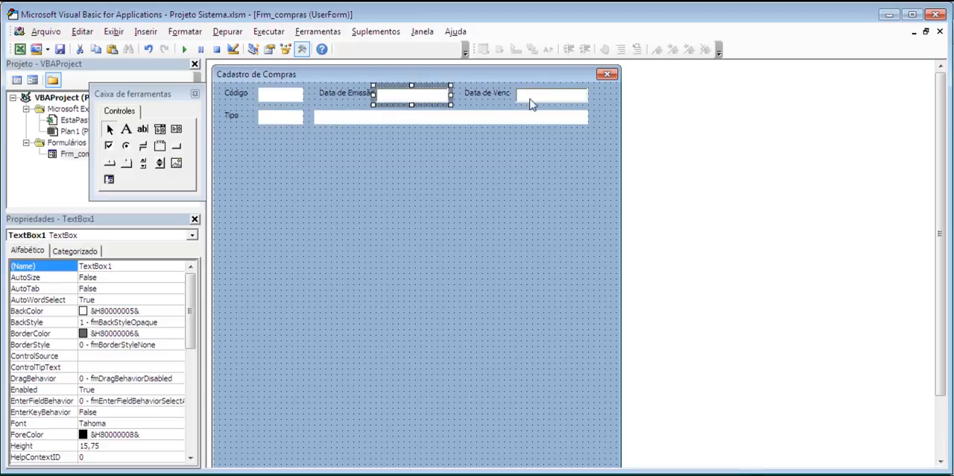
{"action": "left_click", "coordinate": [284, 97]}
Name the Data de Emissão text box txt_emissao
{"action": "left_click", "coordinate": [420, 102]}
{"action": "left_click", "coordinate": [41, 266]}
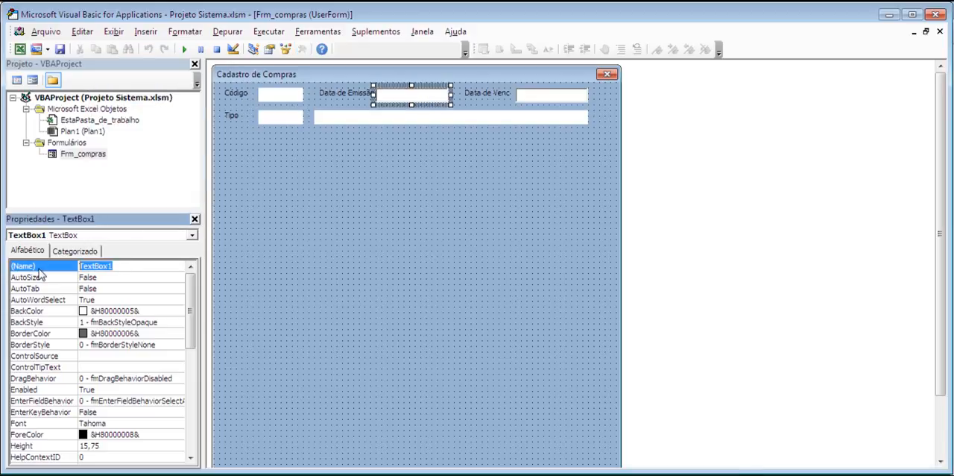
{"action": "type", "text": "txt_emissao"}
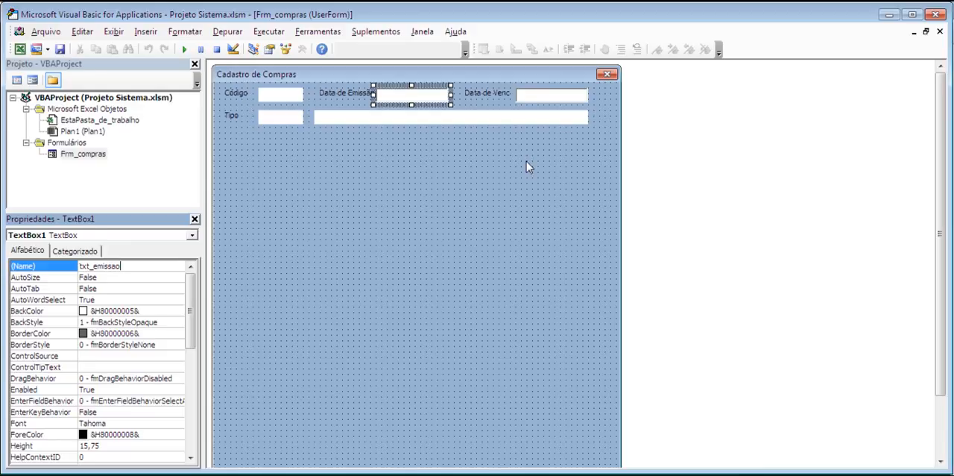
Name the Data de Venc text box txt_vencimento
{"action": "left_click", "coordinate": [542, 96]}
{"action": "left_click", "coordinate": [117, 269]}
{"action": "double_click", "coordinate": [117, 269]}
{"action": "type", "text": "txt_ve"}
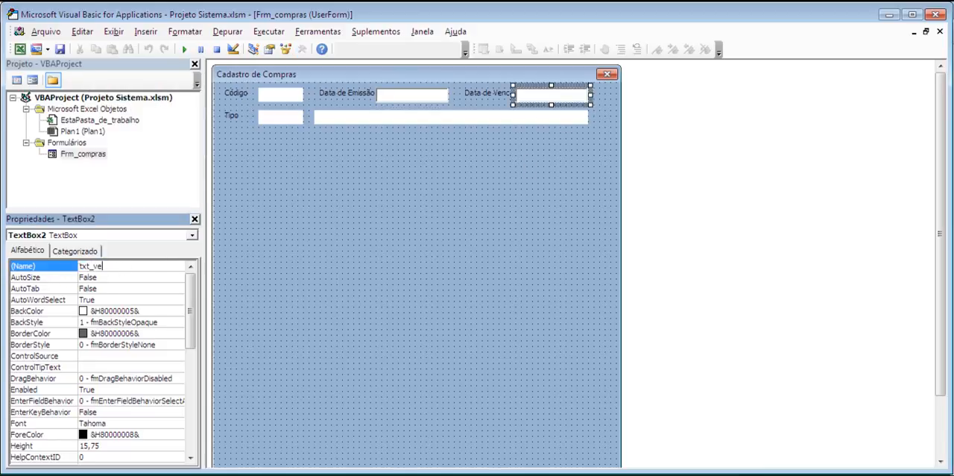
{"action": "type", "text": "ncimento"}
Name the small text box beside the Tipo label txt_tipo
{"action": "left_click", "coordinate": [268, 118]}
{"action": "left_click_drag", "start_coordinate": [123, 265], "coordinate": [47, 266]}
{"action": "type", "text": "txt_ti"}
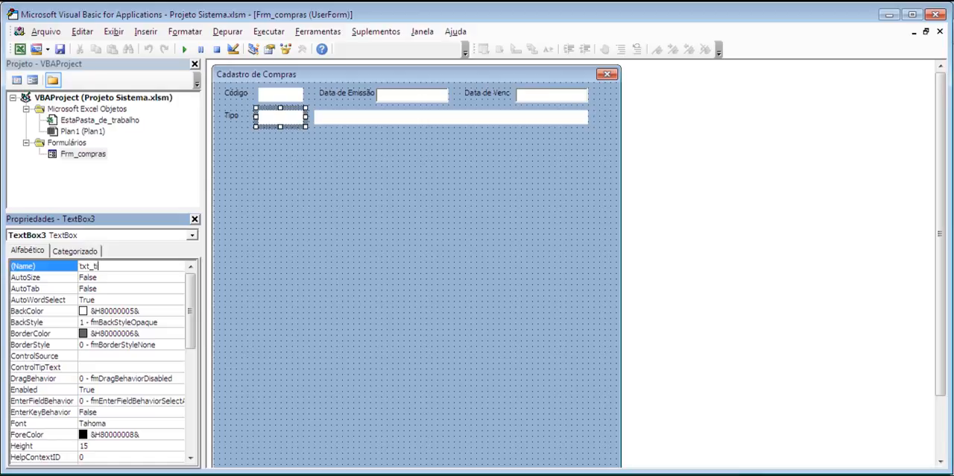
{"action": "type", "text": "po"}
Name the wide text box in the Tipo row txt_nometipo
{"action": "left_click", "coordinate": [337, 118]}
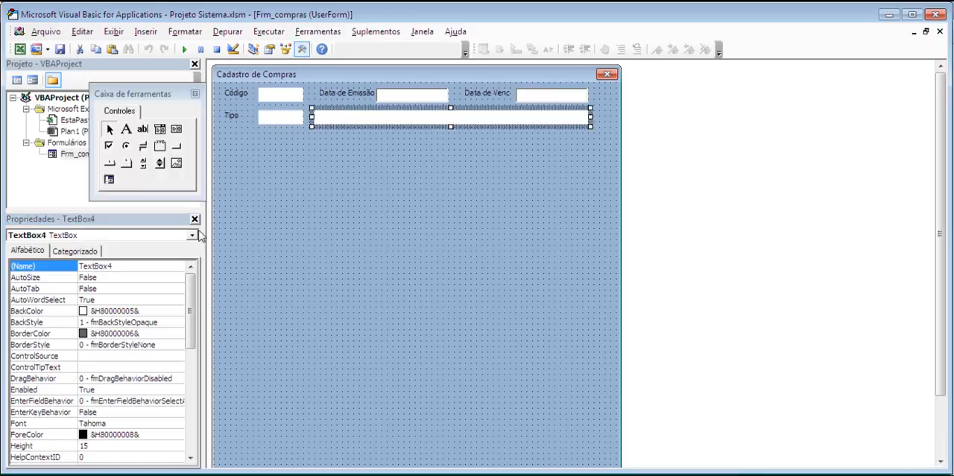
{"action": "double_click", "coordinate": [139, 266]}
{"action": "type", "text": "txt_nometipo"}
{"action": "key", "text": "Return"}
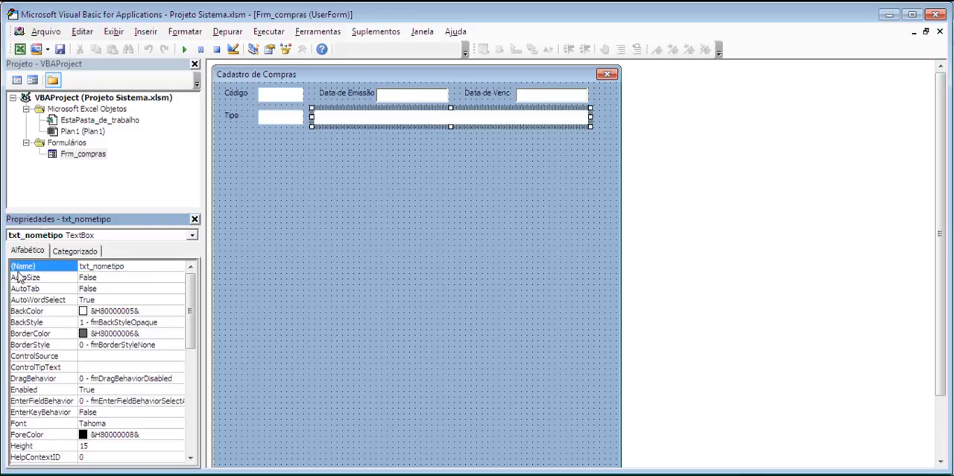
Duplicate the Tipo label and place the copy directly beneath the original to start a third row
{"action": "left_click", "coordinate": [231, 120]}
{"action": "key", "text": "ctrl+c"}
{"action": "key", "text": "ctrl+v"}
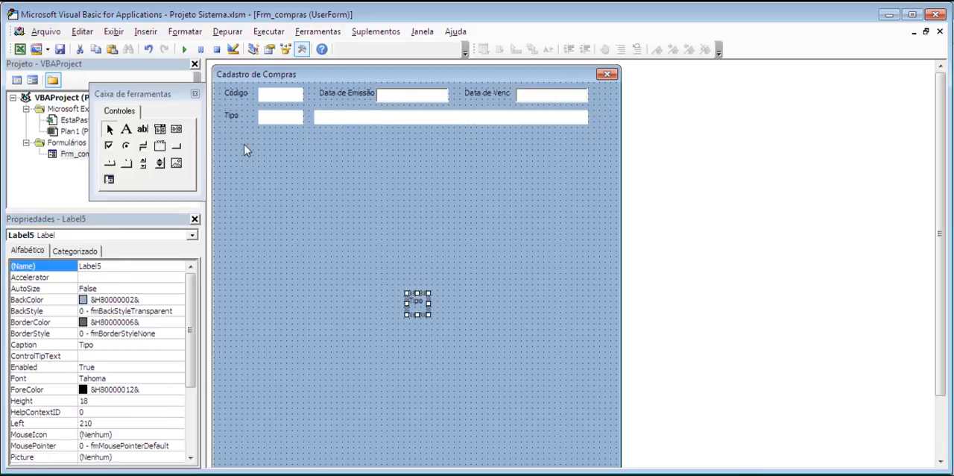
{"action": "left_click_drag", "start_coordinate": [425, 291], "coordinate": [234, 130]}
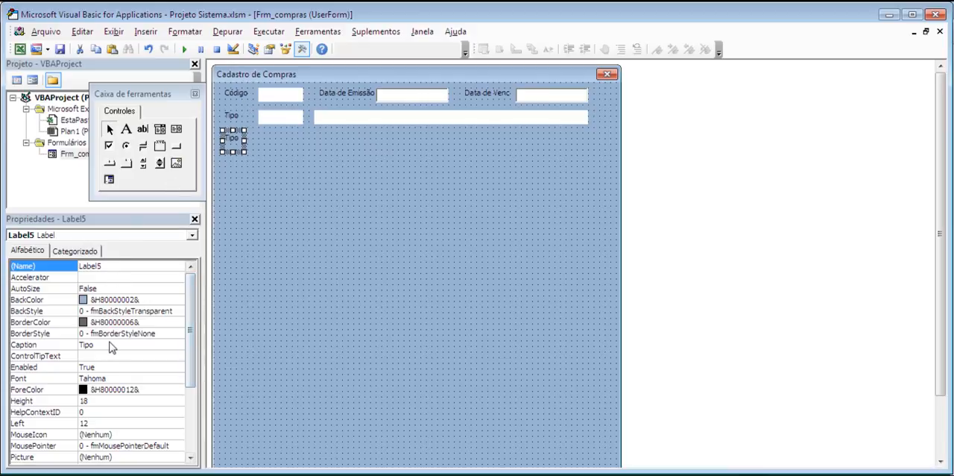
Set the new label's caption to Série and widen the label to fit its text
{"action": "left_click", "coordinate": [108, 344]}
{"action": "type", "text": "Série"}
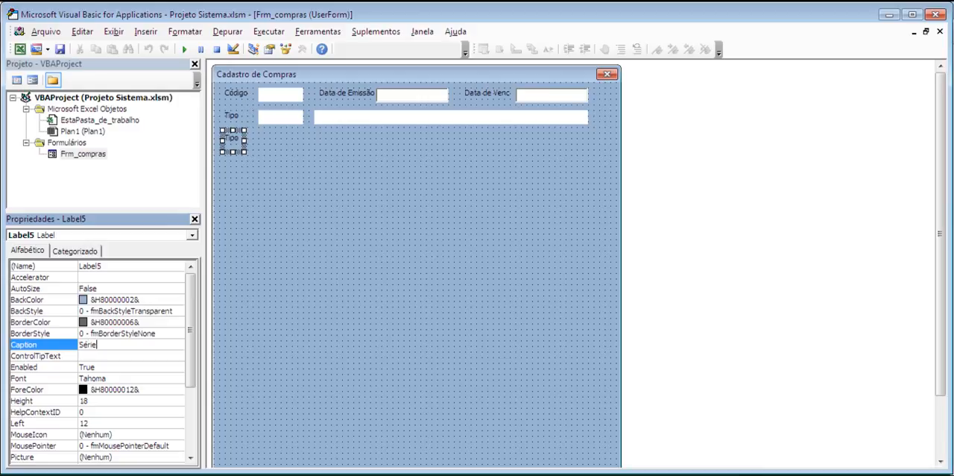
{"action": "key", "text": "Return"}
{"action": "left_click_drag", "start_coordinate": [244, 140], "coordinate": [255, 141]}
Duplicate the small Tipo text box and place the copy beside the Série label, aligned under the boxes above
{"action": "left_click", "coordinate": [281, 122]}
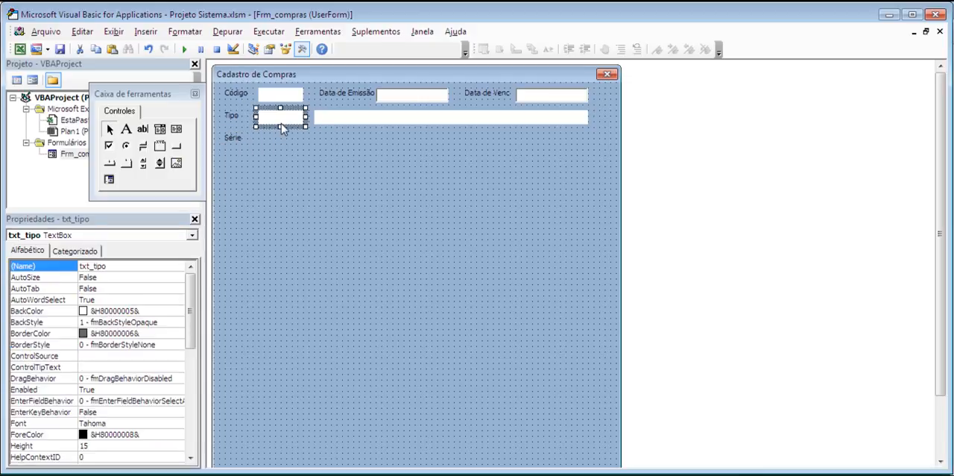
{"action": "key", "text": "ctrl+c"}
{"action": "key", "text": "ctrl+v"}
{"action": "left_click_drag", "start_coordinate": [404, 293], "coordinate": [278, 147]}
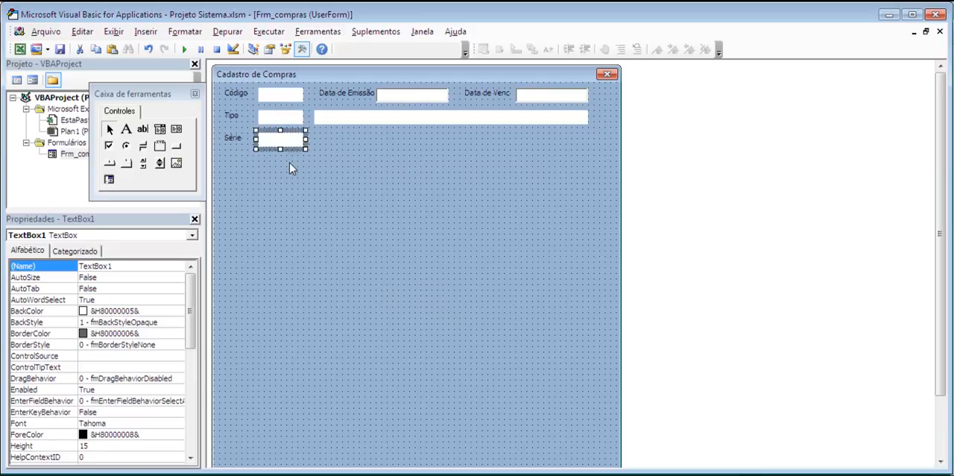
Duplicate the Série label and its text box together, placing the copied pair after the originals in the same row
{"action": "left_click", "coordinate": [232, 142], "text": "ctrl"}
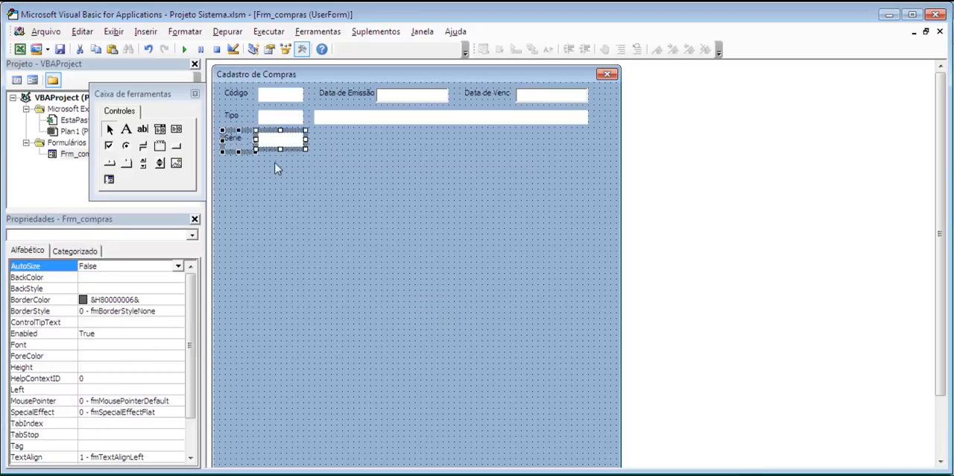
{"action": "key", "text": "ctrl+c"}
{"action": "key", "text": "ctrl+v"}
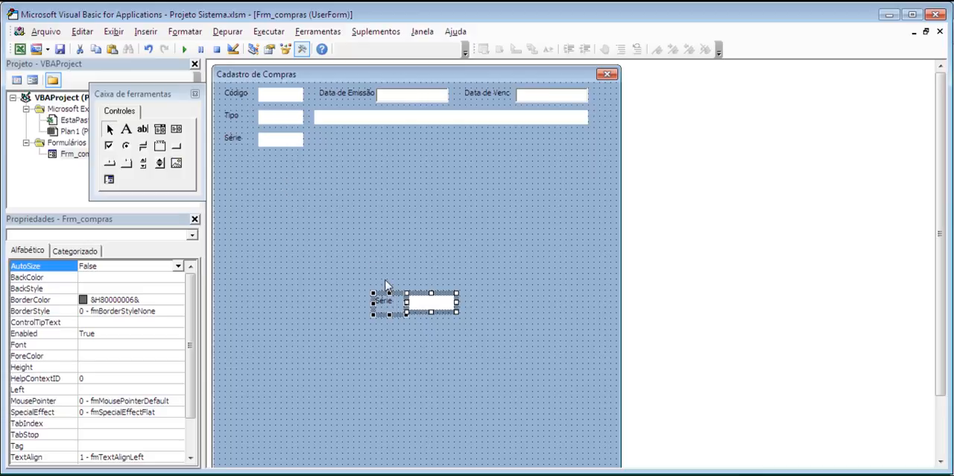
{"action": "left_click_drag", "start_coordinate": [395, 298], "coordinate": [339, 132]}
Set the caption of the copied Série label in the third row to Número
{"action": "left_click", "coordinate": [322, 144]}
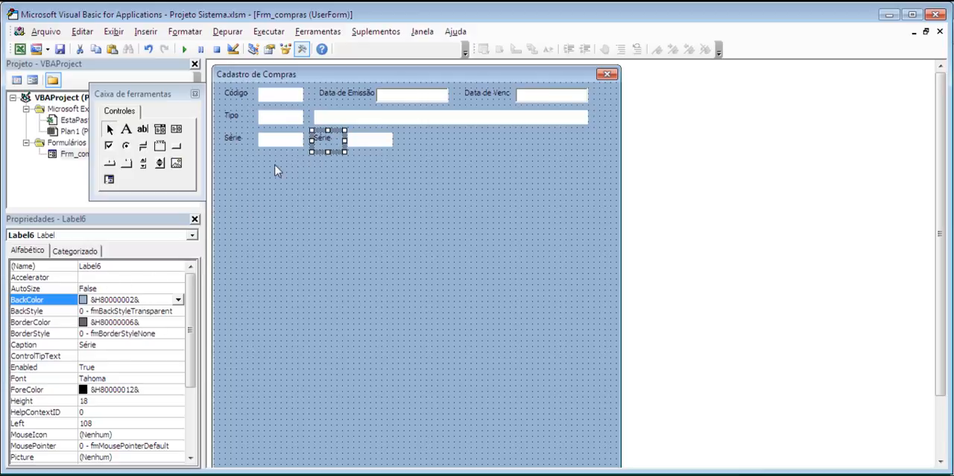
{"action": "left_click", "coordinate": [110, 345]}
{"action": "double_click", "coordinate": [88, 344]}
{"action": "type", "text": "Número"}
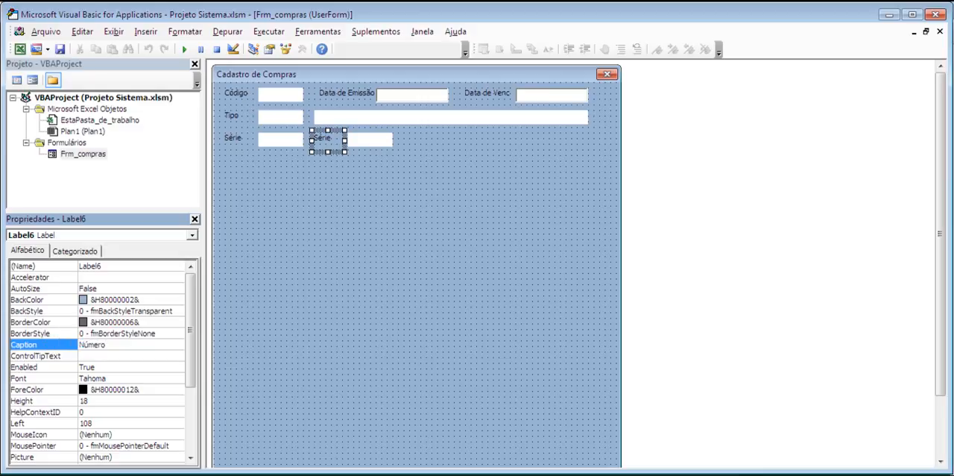
{"action": "key", "text": "Return"}
Duplicate the Número label and its text box together, placing the copied pair after the originals in the third row
{"action": "left_click", "coordinate": [383, 140]}
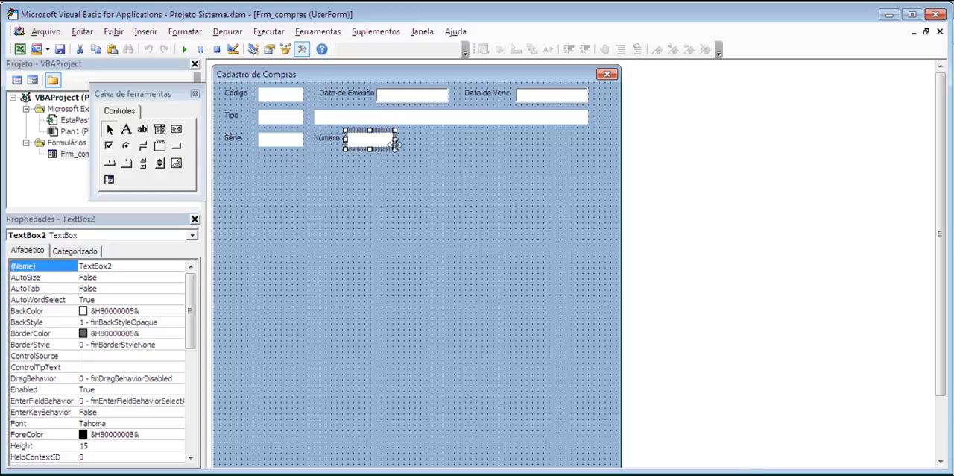
{"action": "left_click", "coordinate": [329, 143], "text": "ctrl"}
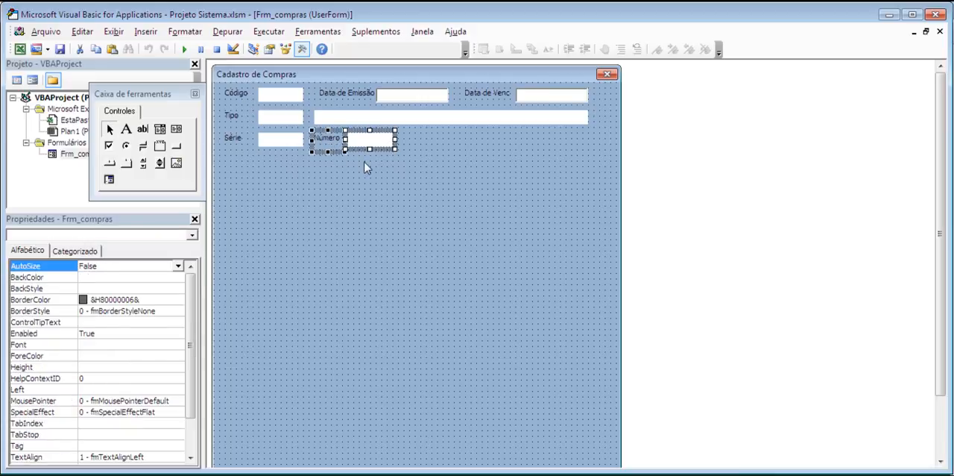
{"action": "key", "text": "ctrl+c"}
{"action": "key", "text": "ctrl+v"}
{"action": "left_click_drag", "start_coordinate": [423, 289], "coordinate": [438, 216]}
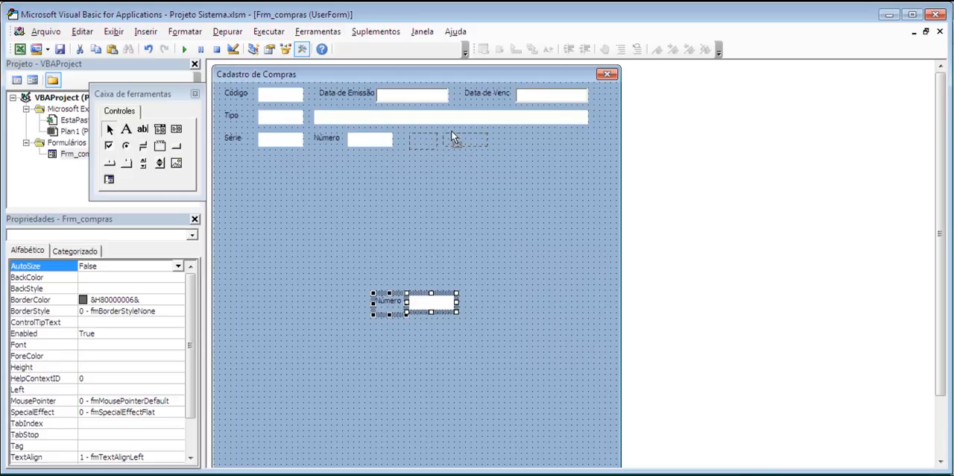
{"action": "left_click_drag", "start_coordinate": [453, 133], "coordinate": [452, 134]}
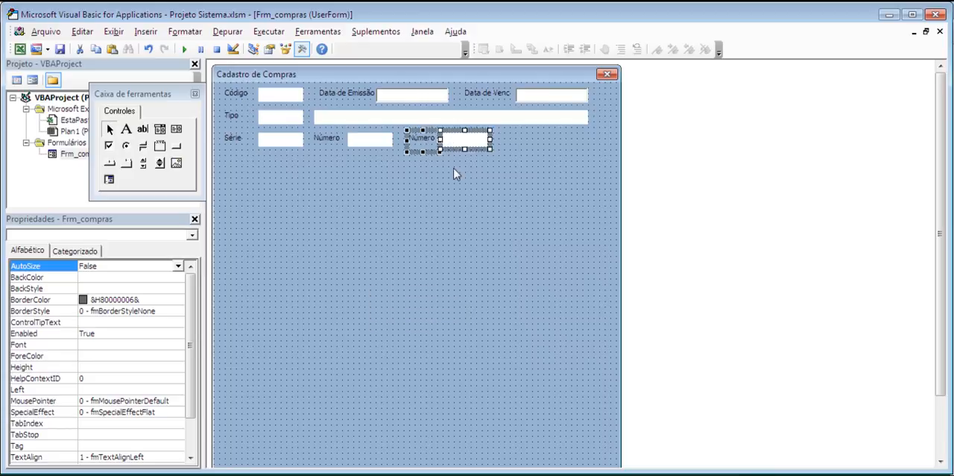
Set the caption of the copied Número label to Ano de Cadastro
{"action": "left_click", "coordinate": [453, 168]}
{"action": "left_click", "coordinate": [415, 143]}
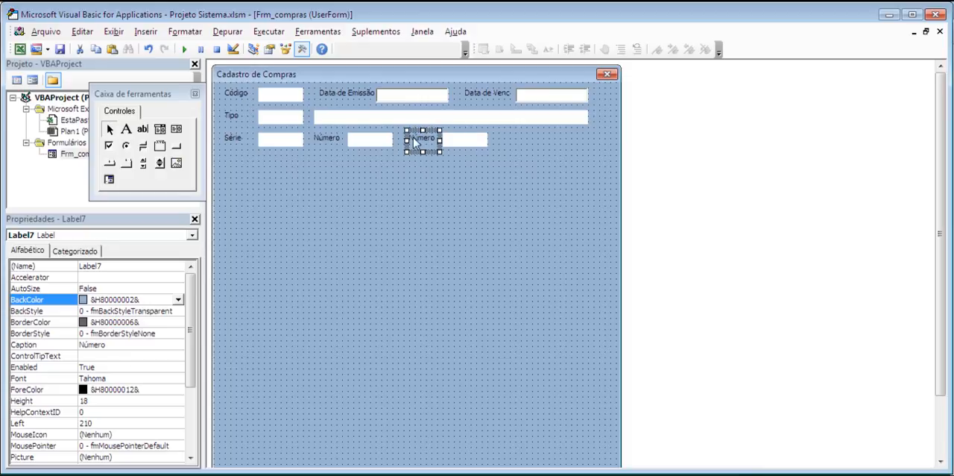
{"action": "left_click", "coordinate": [80, 345]}
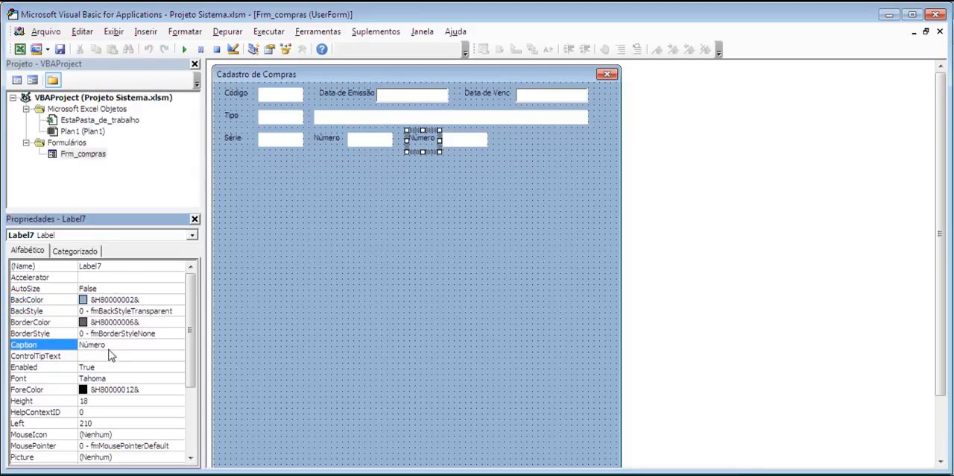
{"action": "type", "text": "Ano de Cadastro"}
{"action": "key", "text": "Return"}
{"action": "double_click", "coordinate": [457, 140]}
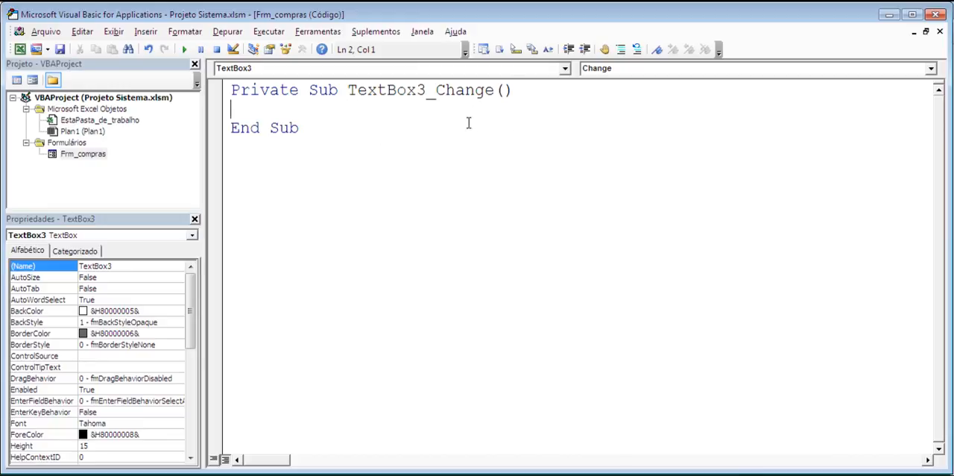
{"action": "left_click", "coordinate": [926, 31]}
{"action": "left_click_drag", "start_coordinate": [582, 127], "coordinate": [578, 209]}
{"action": "left_click", "coordinate": [858, 215]}
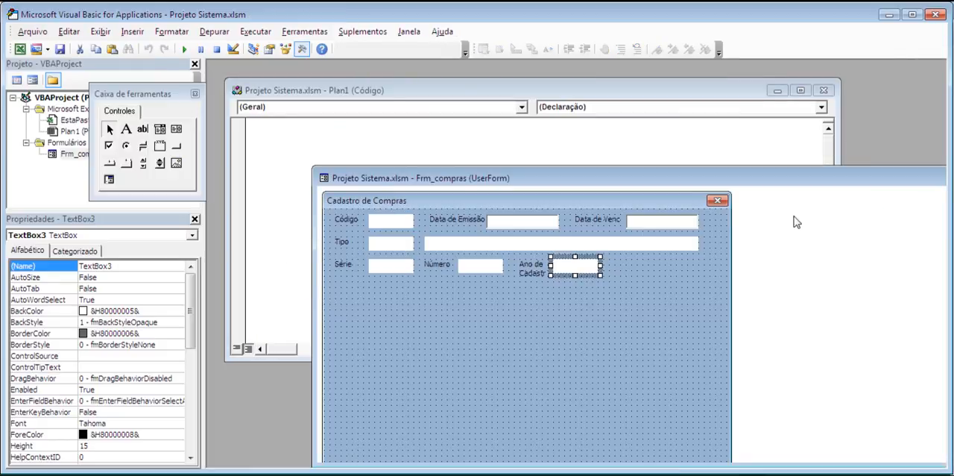
{"action": "left_click", "coordinate": [602, 203]}
{"action": "left_click_drag", "start_coordinate": [597, 177], "coordinate": [529, 85]}
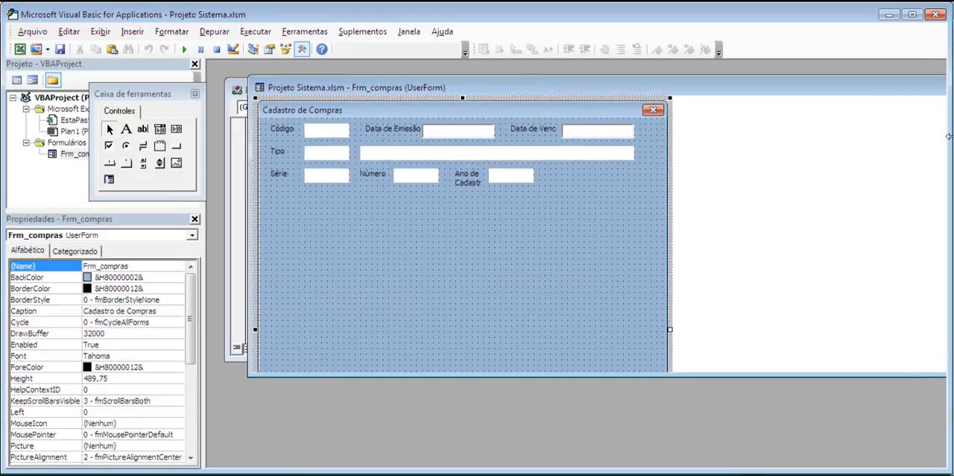
{"action": "left_click_drag", "start_coordinate": [891, 91], "coordinate": [720, 149]}
{"action": "left_click", "coordinate": [835, 141]}
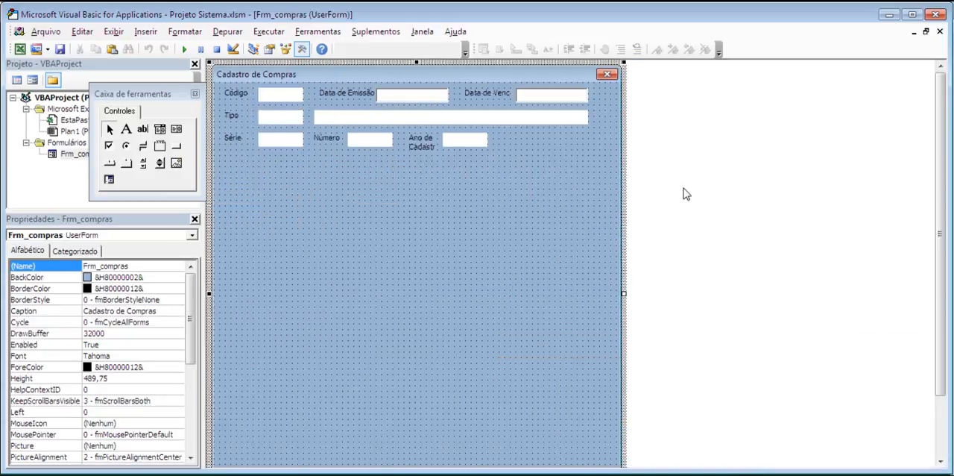
Widen the Ano de Cadastro label to fit on one line and resize its text box to end flush with the boxes above
{"action": "left_click", "coordinate": [432, 146]}
{"action": "left_click", "coordinate": [459, 141]}
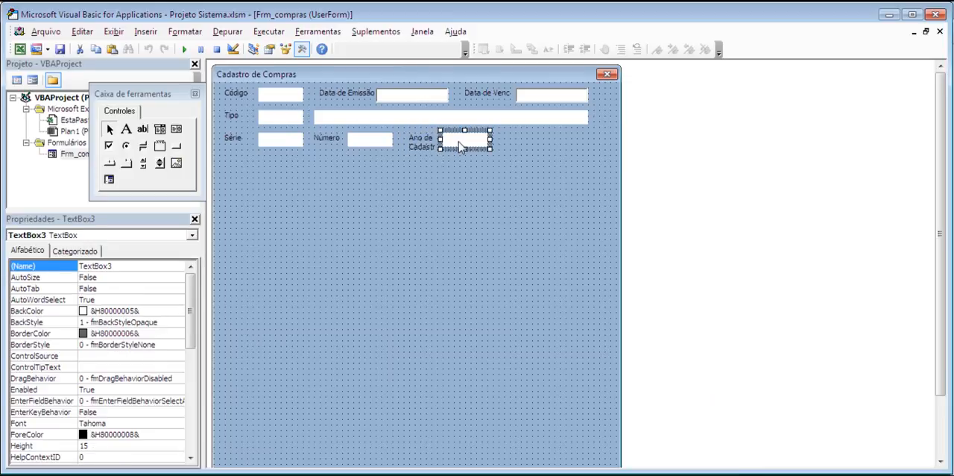
{"action": "left_click_drag", "start_coordinate": [478, 130], "coordinate": [532, 138]}
{"action": "left_click", "coordinate": [419, 143]}
{"action": "left_click_drag", "start_coordinate": [440, 140], "coordinate": [589, 141]}
{"action": "left_click", "coordinate": [589, 142]}
{"action": "left_click", "coordinate": [579, 140]}
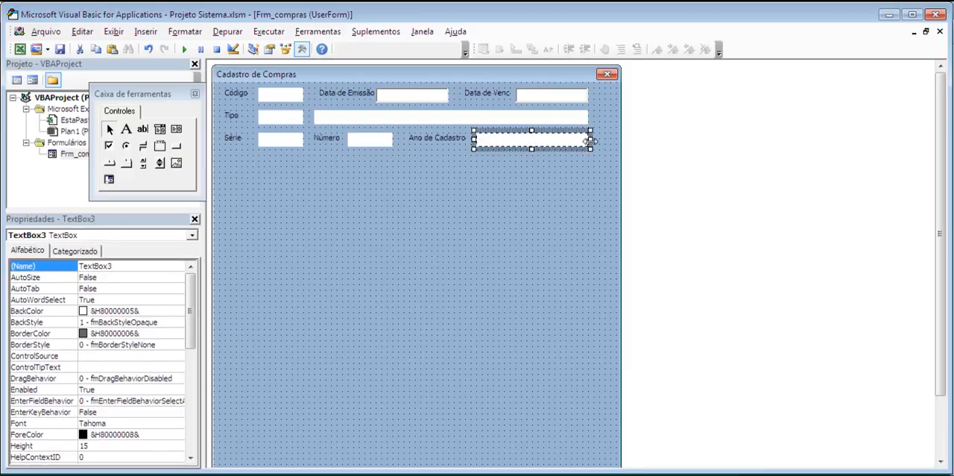
{"action": "left_click", "coordinate": [594, 188]}
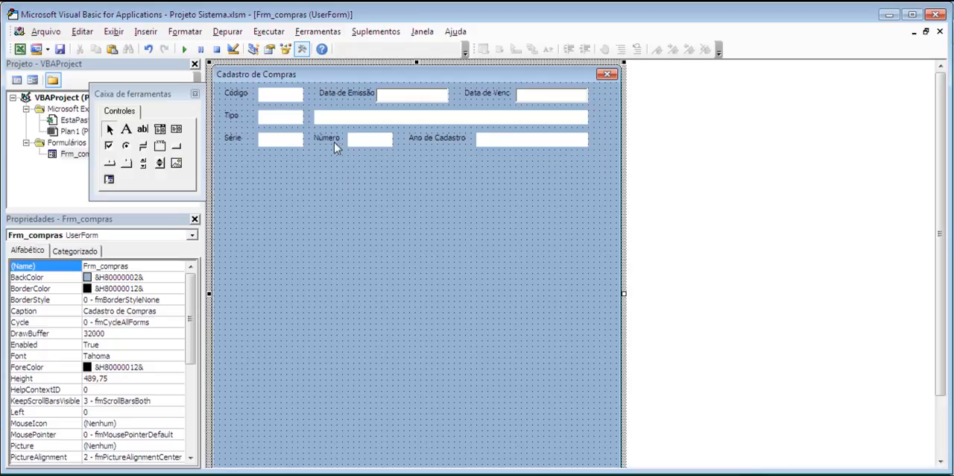
Save the project and duplicate the Tipo label, placing the copy beneath the Série label to start a fourth row
{"action": "left_click", "coordinate": [232, 117]}
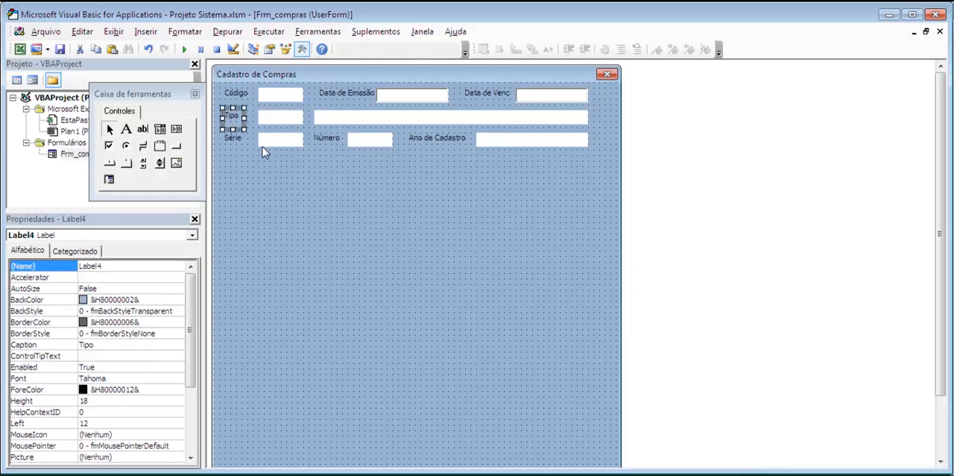
{"action": "key", "text": "ctrl+s"}
{"action": "key", "text": "ctrl+c"}
{"action": "key", "text": "ctrl+v"}
{"action": "left_click_drag", "start_coordinate": [417, 302], "coordinate": [235, 150]}
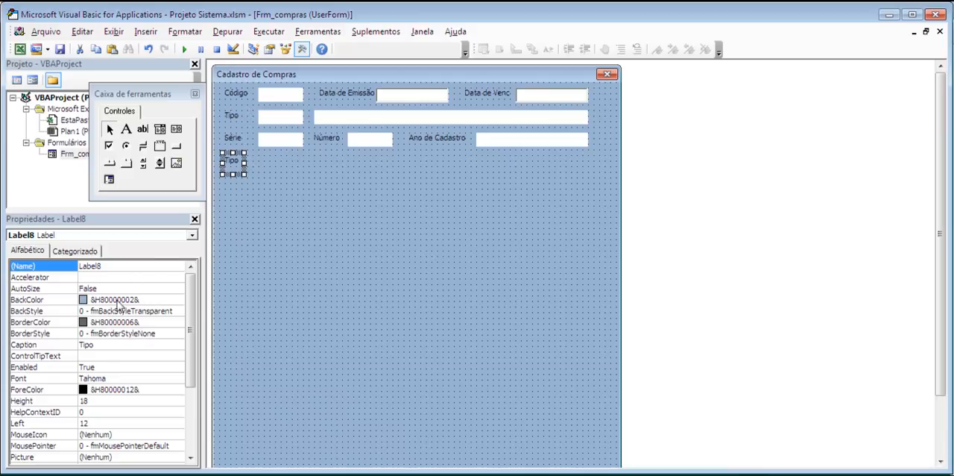
Set the fourth-row label's caption to Empresa and widen the label to fit its text
{"action": "left_click", "coordinate": [63, 344]}
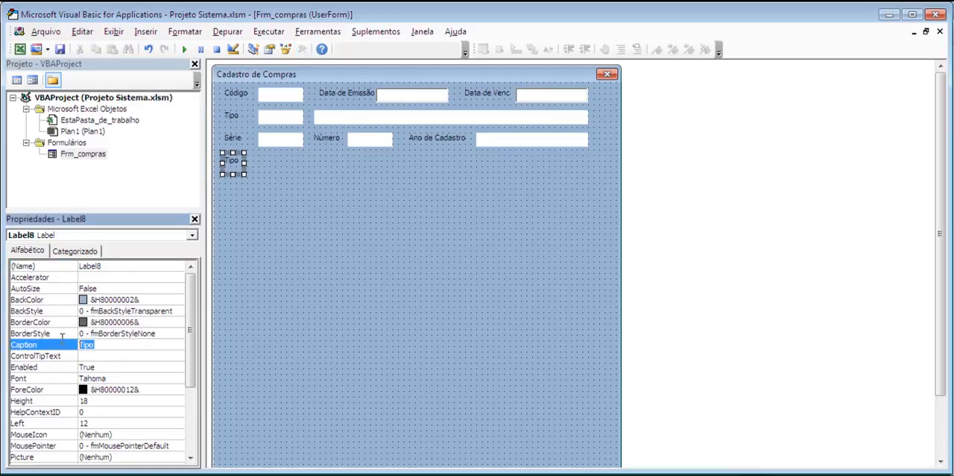
{"action": "type", "text": "Empresa"}
{"action": "key", "text": "Return"}
{"action": "left_click_drag", "start_coordinate": [247, 162], "coordinate": [264, 167]}
{"action": "left_click", "coordinate": [269, 167]}
{"action": "left_click", "coordinate": [266, 167]}
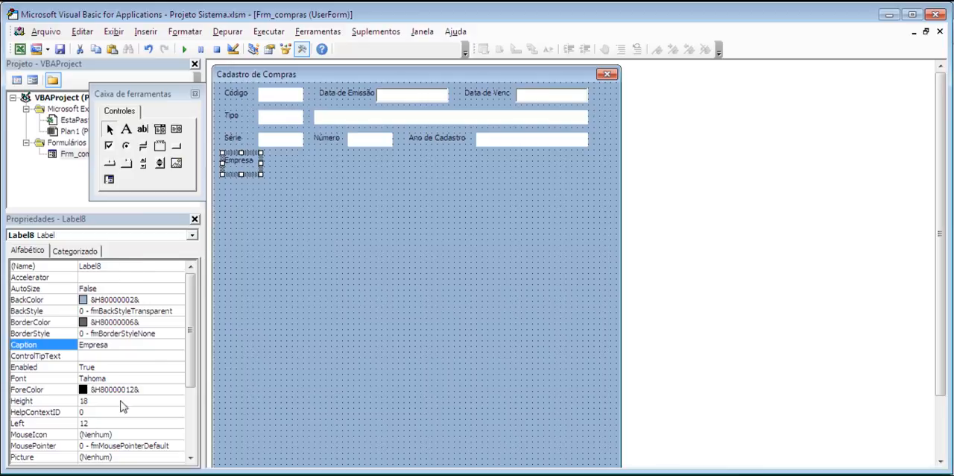
Set the fourth-row label's caption to Cliente and adjust the label's width to end at the text box column
{"action": "left_click_drag", "start_coordinate": [114, 344], "coordinate": [62, 349]}
{"action": "type", "text": "Cliente"}
{"action": "key", "text": "Return"}
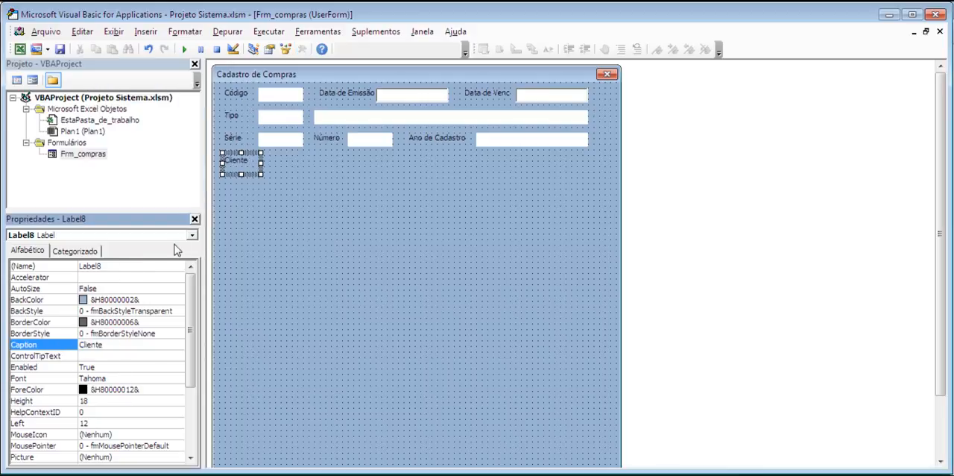
{"action": "left_click", "coordinate": [256, 164]}
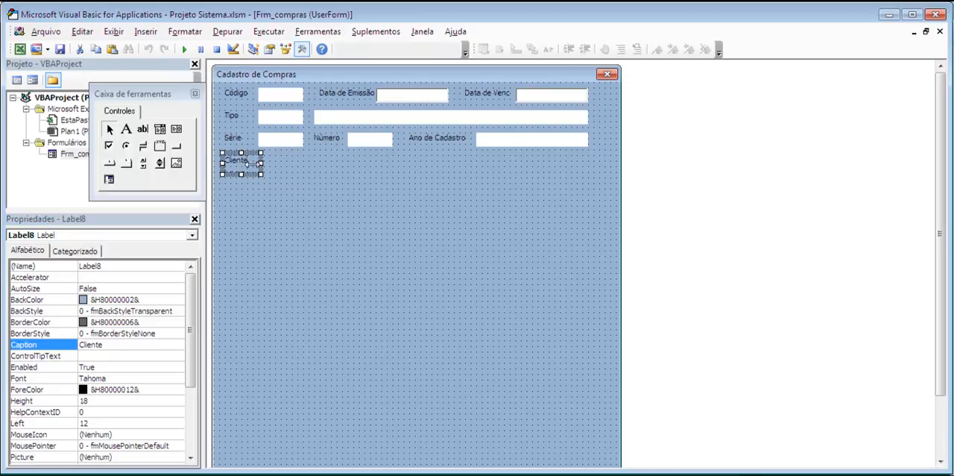
{"action": "left_click_drag", "start_coordinate": [259, 163], "coordinate": [255, 164]}
Duplicate the Série text box and place the copy beside the Cliente label, aligned under the boxes above
{"action": "left_click", "coordinate": [269, 141]}
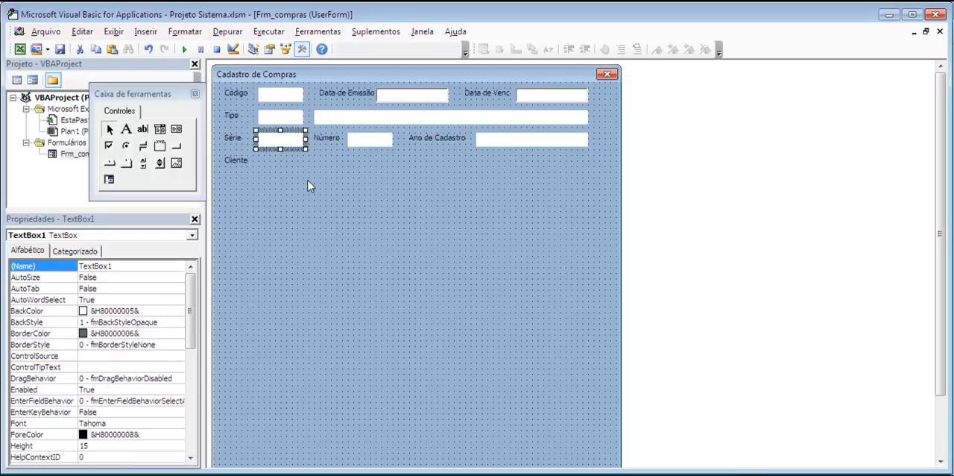
{"action": "key", "text": "ctrl+v"}
{"action": "left_click_drag", "start_coordinate": [401, 292], "coordinate": [266, 151]}
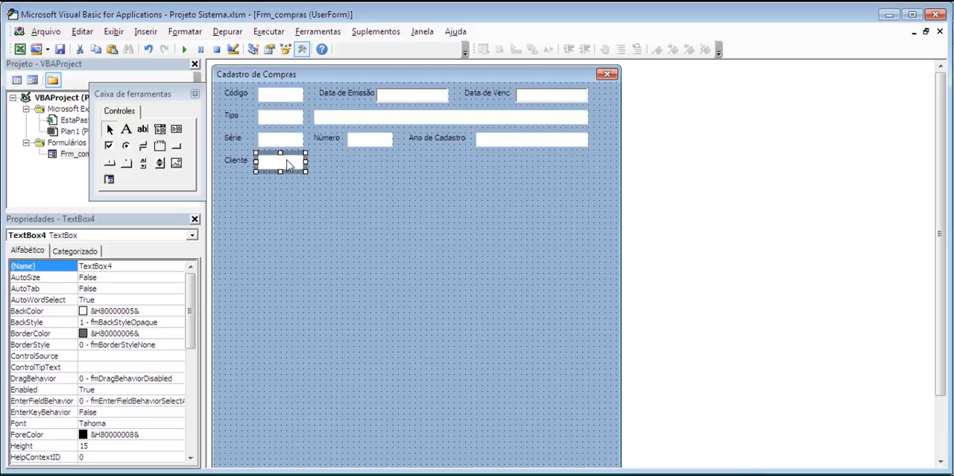
Duplicate the wide txt_nometipo text box and place the copy after the small box in the Cliente row
{"action": "left_click", "coordinate": [400, 123]}
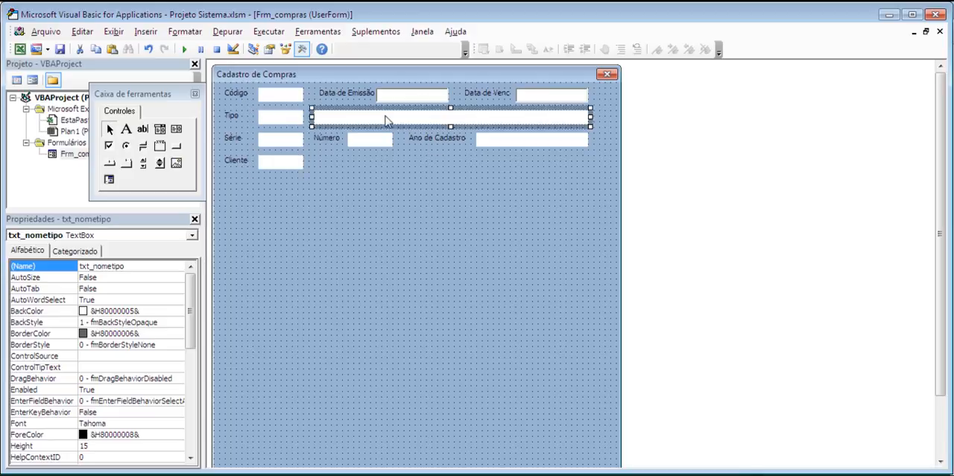
{"action": "key", "text": "ctrl+c"}
{"action": "key", "text": "ctrl+v"}
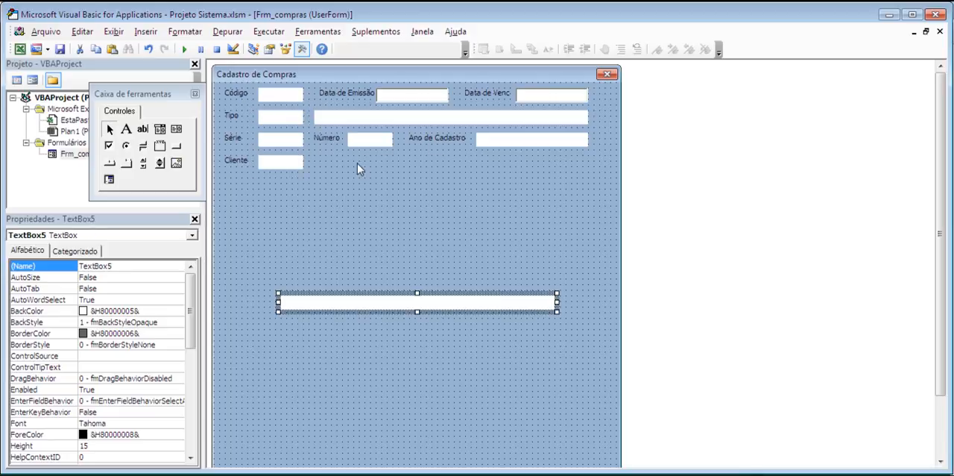
{"action": "left_click", "coordinate": [345, 288]}
{"action": "left_click", "coordinate": [348, 297]}
{"action": "left_click_drag", "start_coordinate": [348, 297], "coordinate": [369, 183]}
{"action": "left_click_drag", "start_coordinate": [386, 154], "coordinate": [385, 154]}
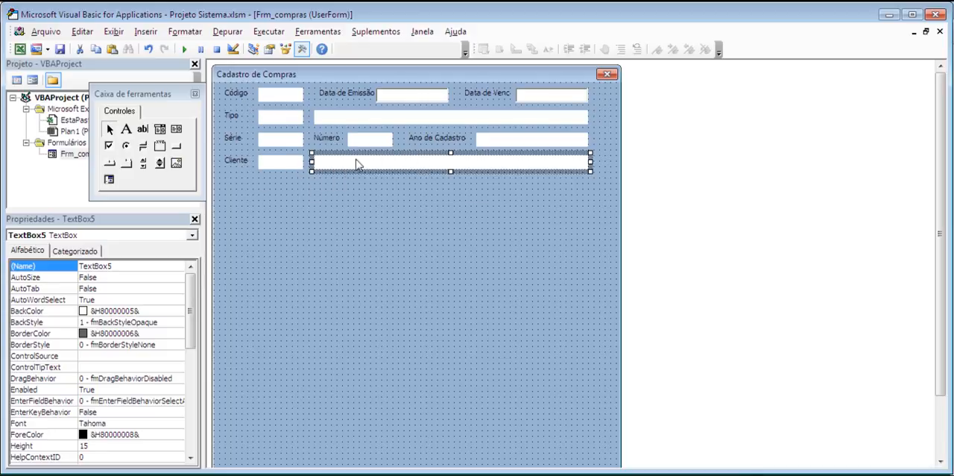
Name the Série text box txt_serie
{"action": "left_click", "coordinate": [238, 162]}
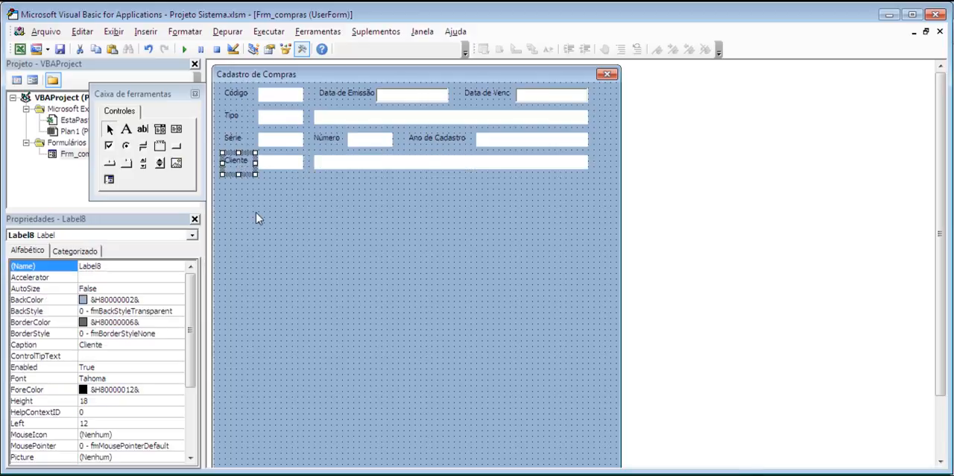
{"action": "left_click", "coordinate": [289, 141]}
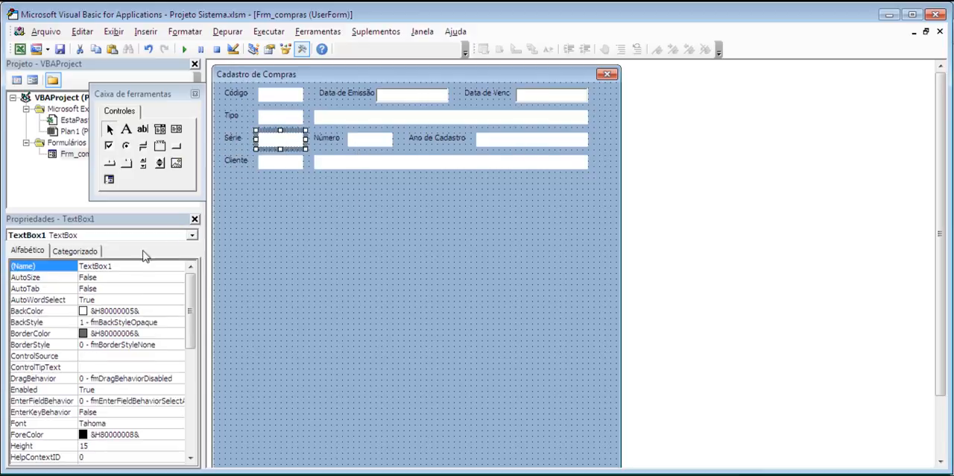
{"action": "double_click", "coordinate": [117, 266]}
{"action": "type", "text": "txt_serie"}
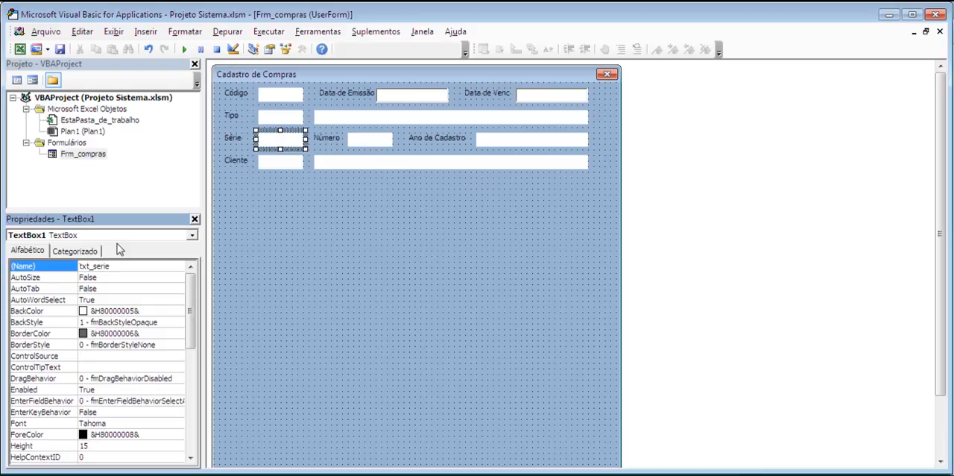
Name the Número text box txt_numero
{"action": "left_click", "coordinate": [367, 136]}
{"action": "left_click", "coordinate": [127, 266]}
{"action": "double_click", "coordinate": [126, 266]}
{"action": "type", "text": "txt_numero"}
Name the Ano de Cadastro text box txt_an
{"action": "left_click", "coordinate": [478, 139]}
{"action": "left_click", "coordinate": [131, 266]}
{"action": "double_click", "coordinate": [128, 266]}
{"action": "type", "text": "tx"}
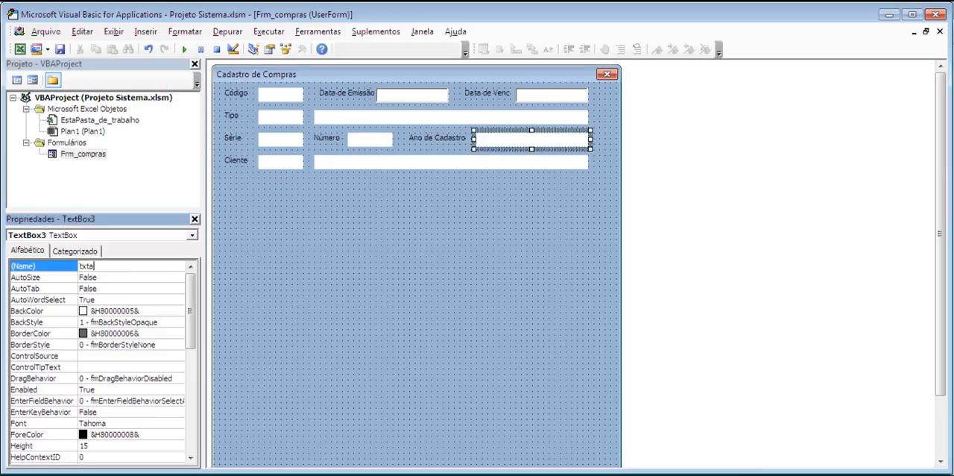
{"action": "type", "text": "t_an"}
Name the small text box in the Cliente row txt_num_client
{"action": "left_click", "coordinate": [267, 161]}
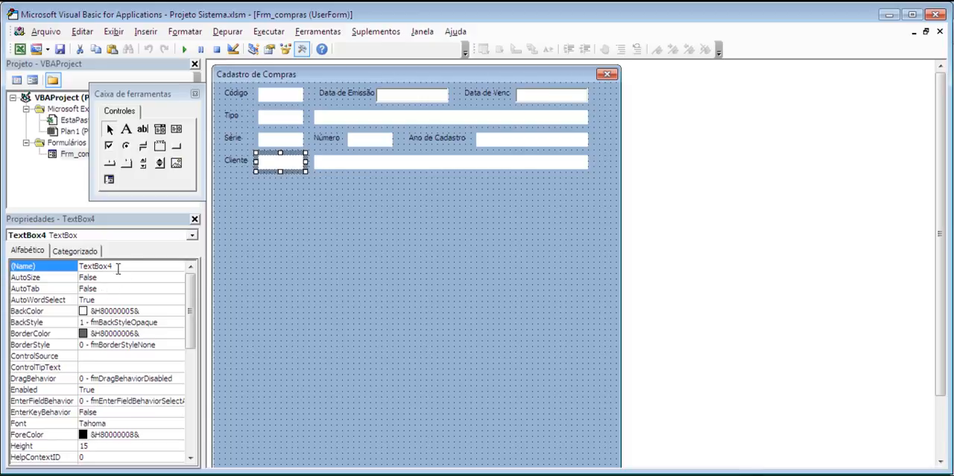
{"action": "left_click", "coordinate": [116, 270]}
{"action": "left_click", "coordinate": [52, 268]}
{"action": "type", "text": "txt_num"}
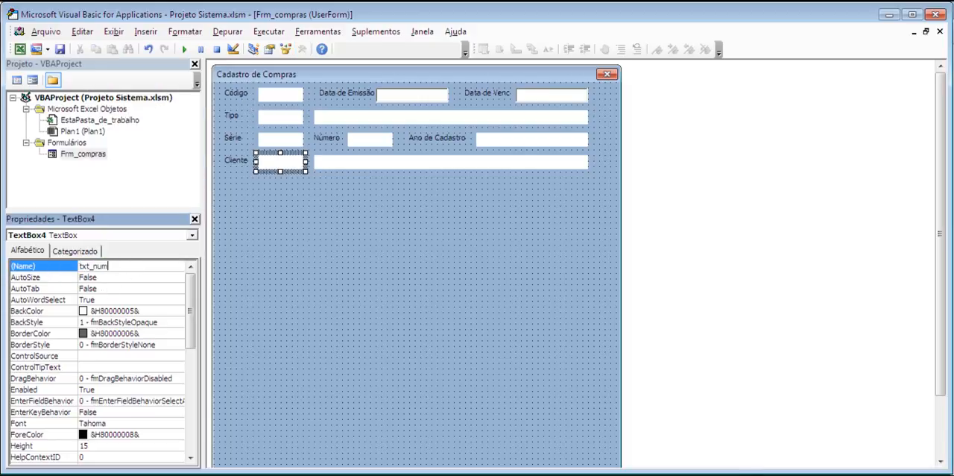
{"action": "type", "text": "_cliente"}
Name the wide text box in the Cliente row txt_nome_cliente
{"action": "left_click", "coordinate": [351, 162]}
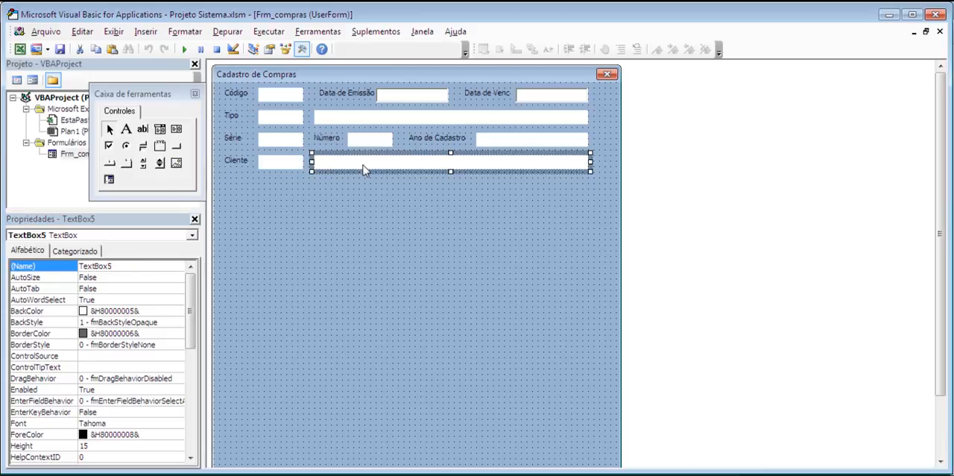
{"action": "left_click", "coordinate": [164, 269]}
{"action": "double_click", "coordinate": [164, 269]}
{"action": "type", "text": "tx"}
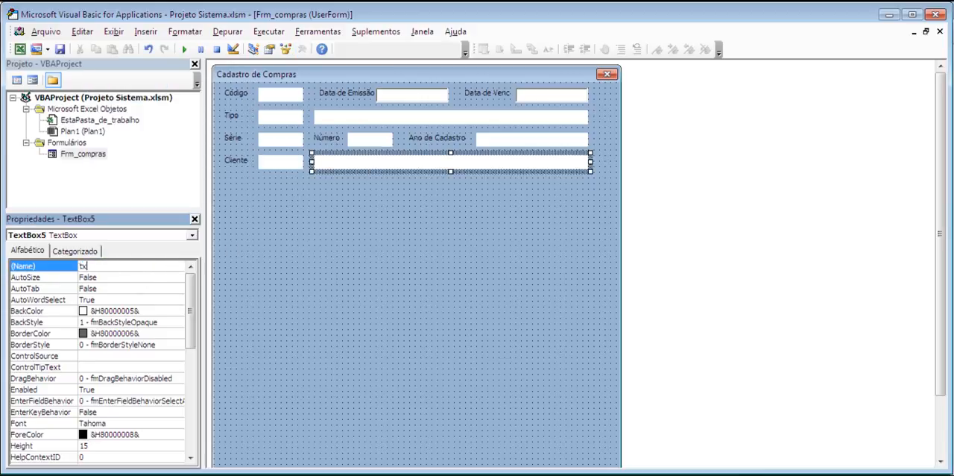
{"action": "type", "text": "t_nome_cliente"}
{"action": "key", "text": "Return"}
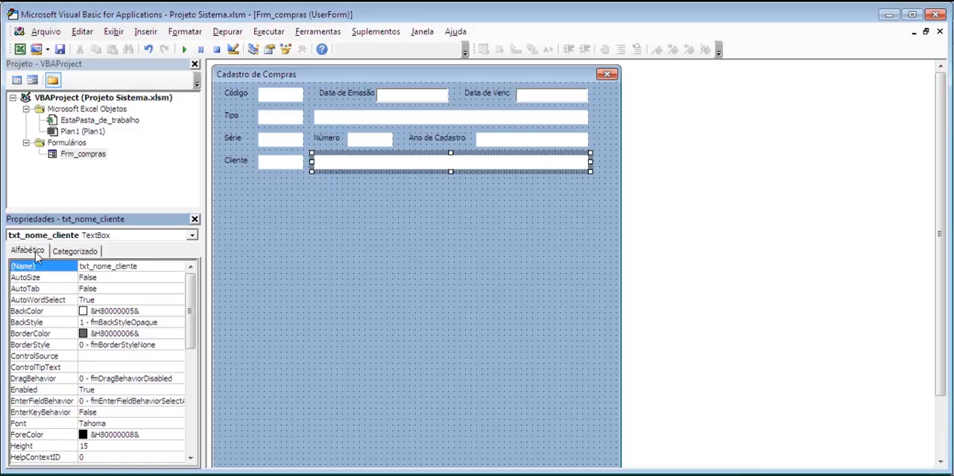